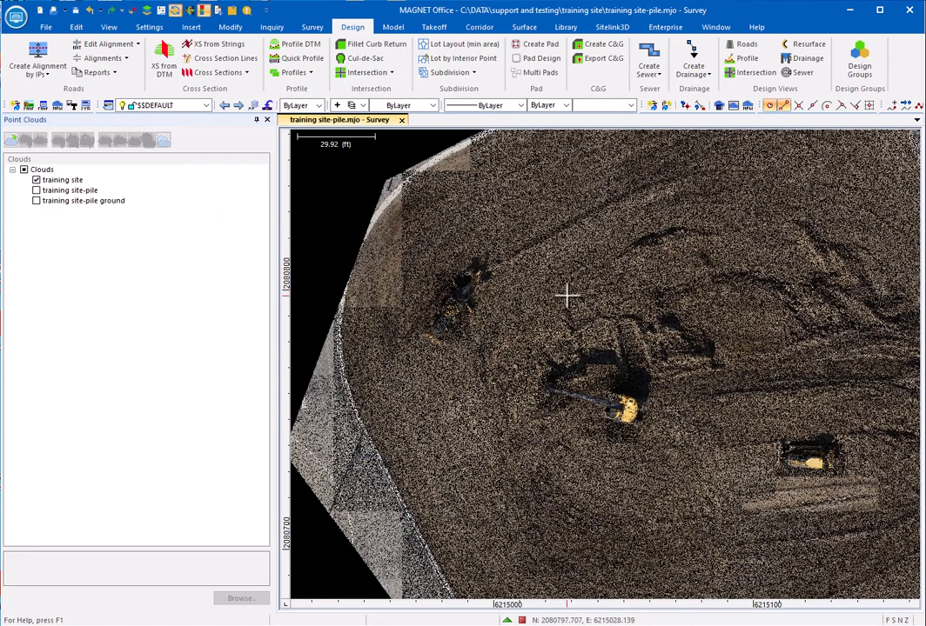
Step: Split the display into 2D and 3D views of the training site cloud and narrow the Point Clouds pane
{"action": "scroll", "coordinate": [567, 296], "scroll_direction": "down", "scroll_amount": 2}
{"action": "scroll", "coordinate": [765, 316], "scroll_direction": "down", "scroll_amount": 2}
{"action": "middle_click_drag", "start_coordinate": [733, 293], "coordinate": [589, 326]}
{"action": "scroll", "coordinate": [585, 327], "scroll_direction": "up", "scroll_amount": 1}
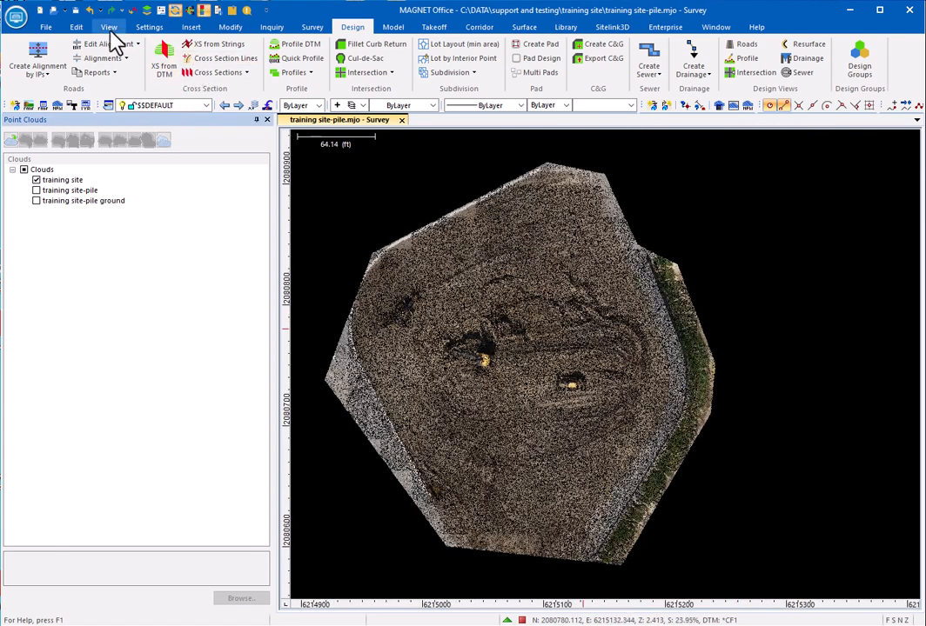
{"action": "left_click", "coordinate": [110, 29]}
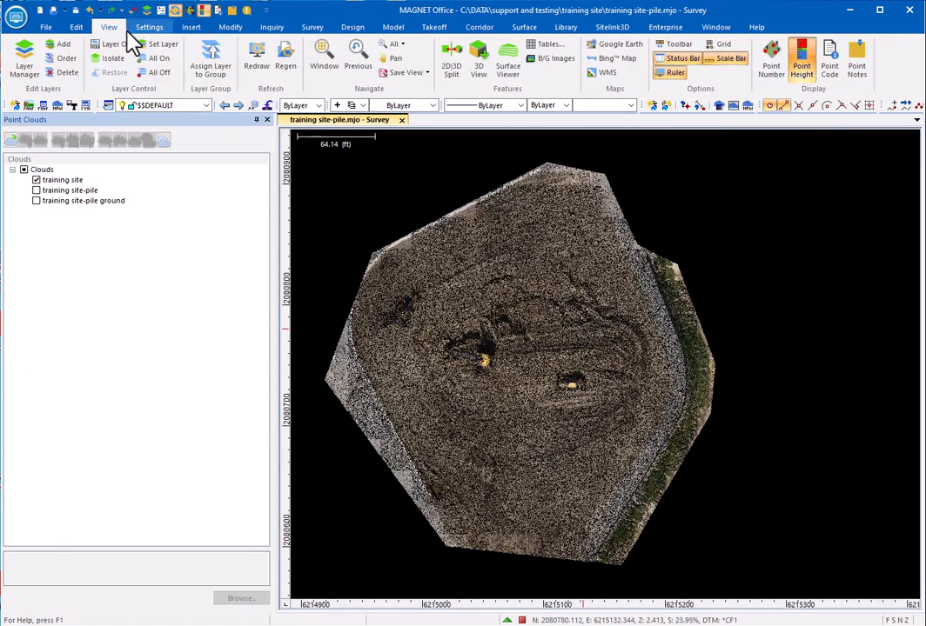
{"action": "left_click", "coordinate": [451, 65]}
{"action": "left_click_drag", "start_coordinate": [269, 244], "coordinate": [179, 243]}
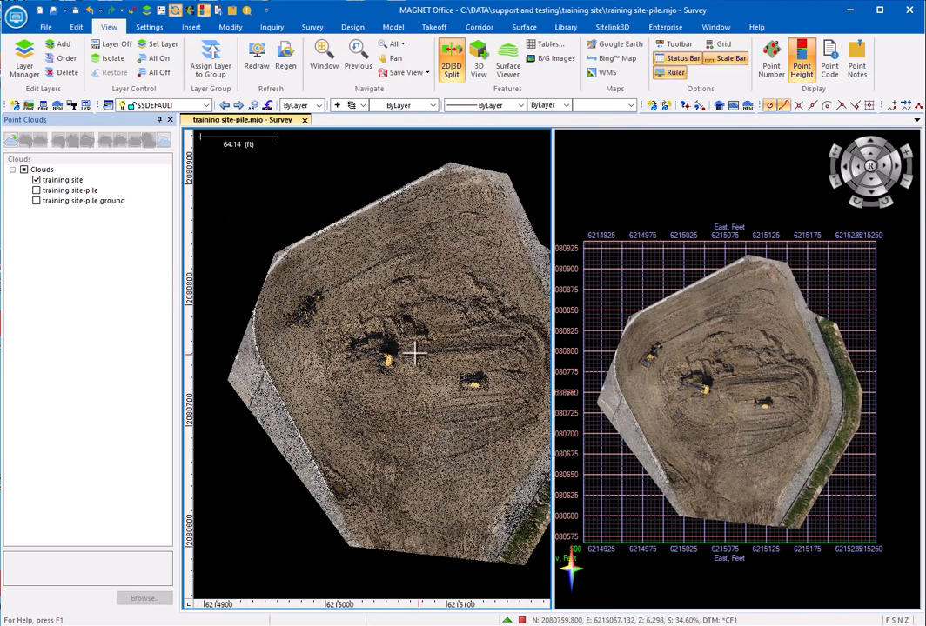
Step: Draw a string on cloud points along the pile's base, from its northeast side around the east to the south side
{"action": "middle_click_drag", "start_coordinate": [414, 351], "coordinate": [379, 342]}
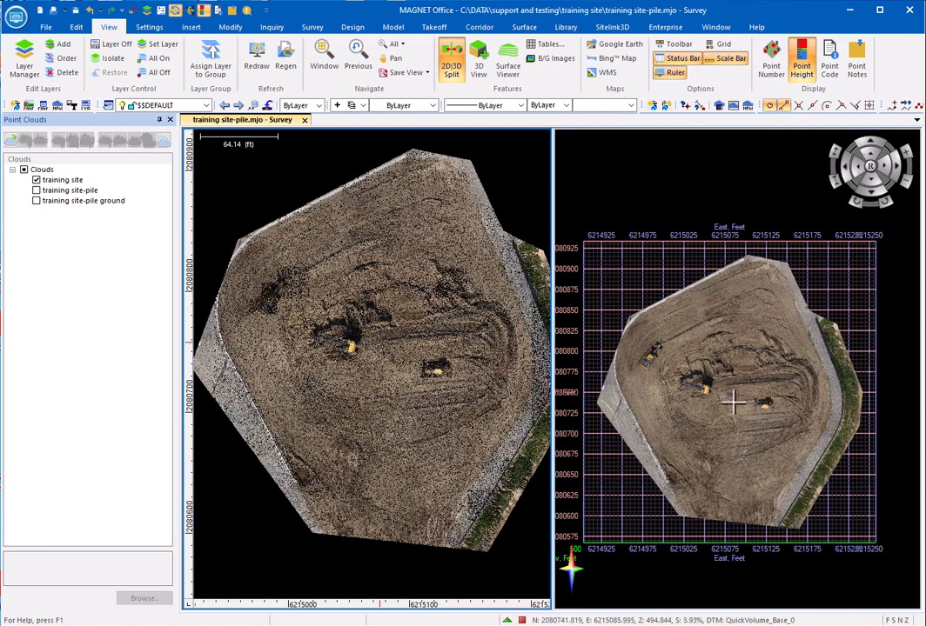
{"action": "left_click_drag", "start_coordinate": [734, 418], "coordinate": [750, 374]}
{"action": "scroll", "coordinate": [713, 392], "scroll_direction": "up", "scroll_amount": 2}
{"action": "scroll", "coordinate": [750, 374], "scroll_direction": "up", "scroll_amount": 1}
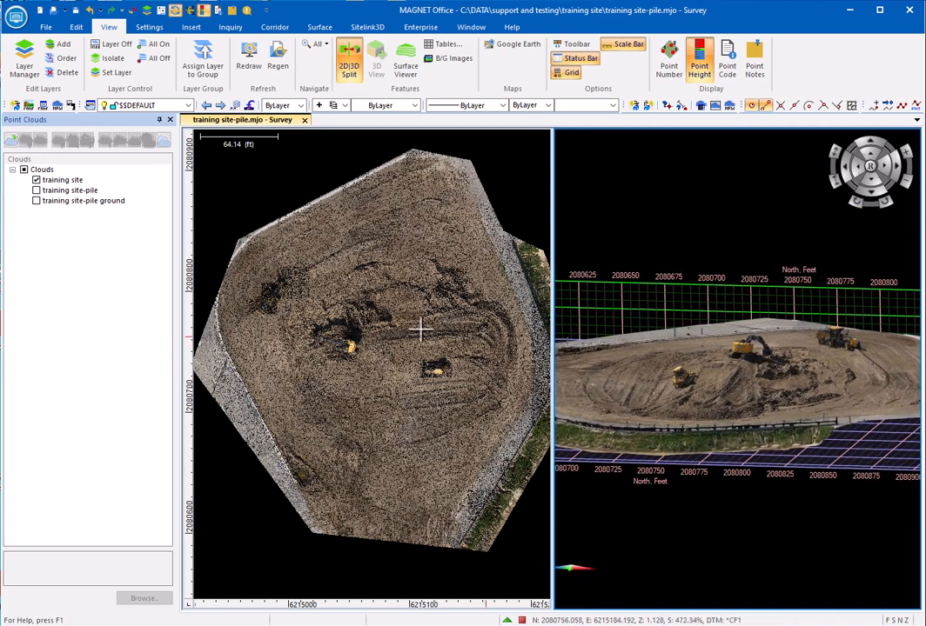
{"action": "middle_click_drag", "start_coordinate": [431, 322], "coordinate": [412, 336]}
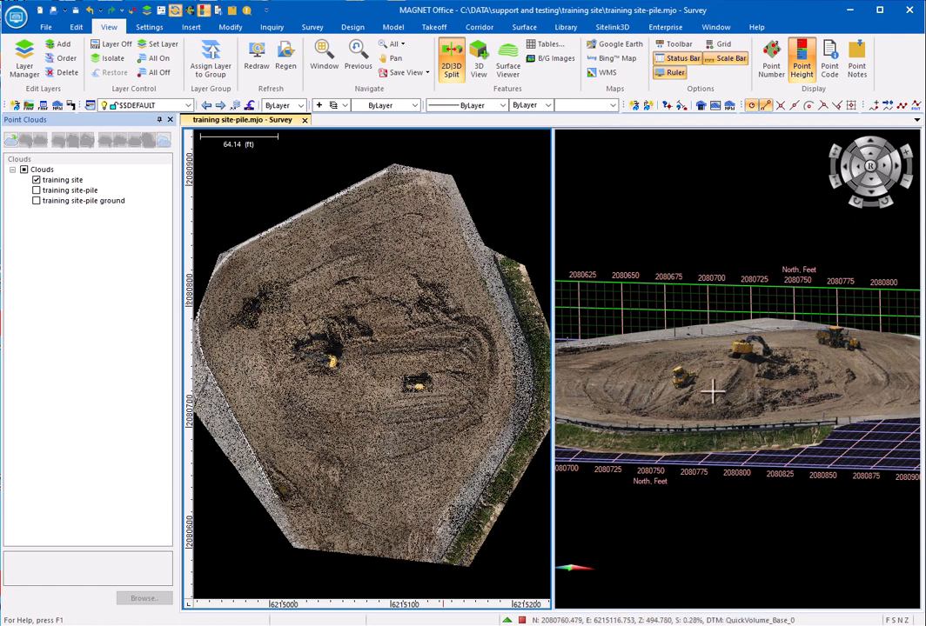
{"action": "left_click", "coordinate": [192, 28]}
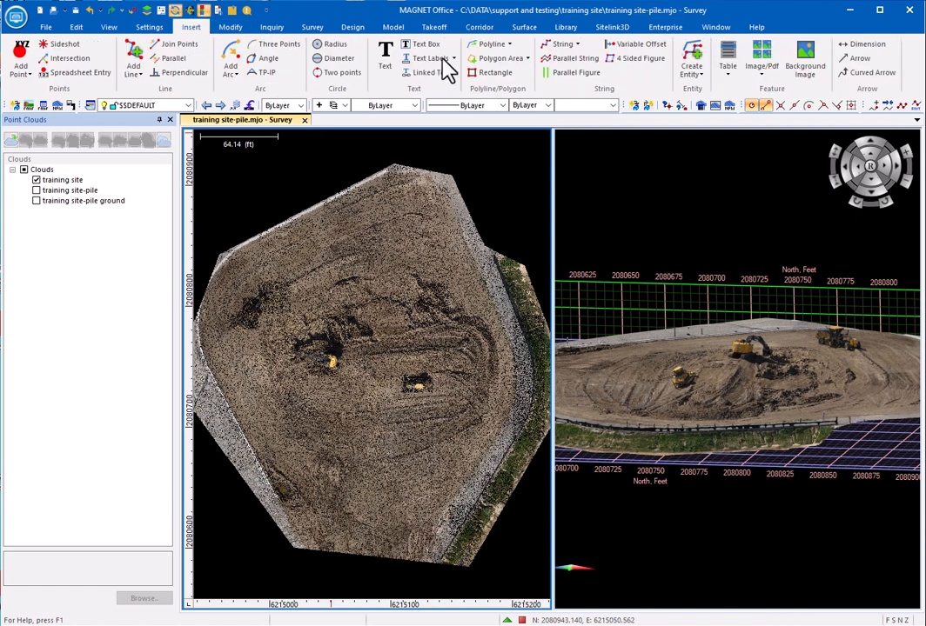
{"action": "left_click", "coordinate": [558, 47]}
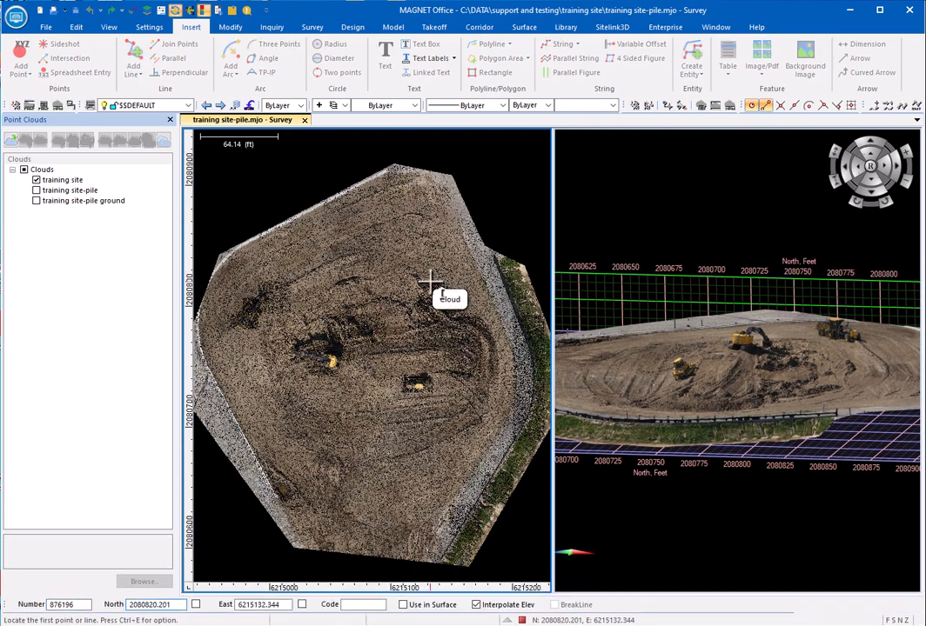
{"action": "right_click", "coordinate": [457, 264]}
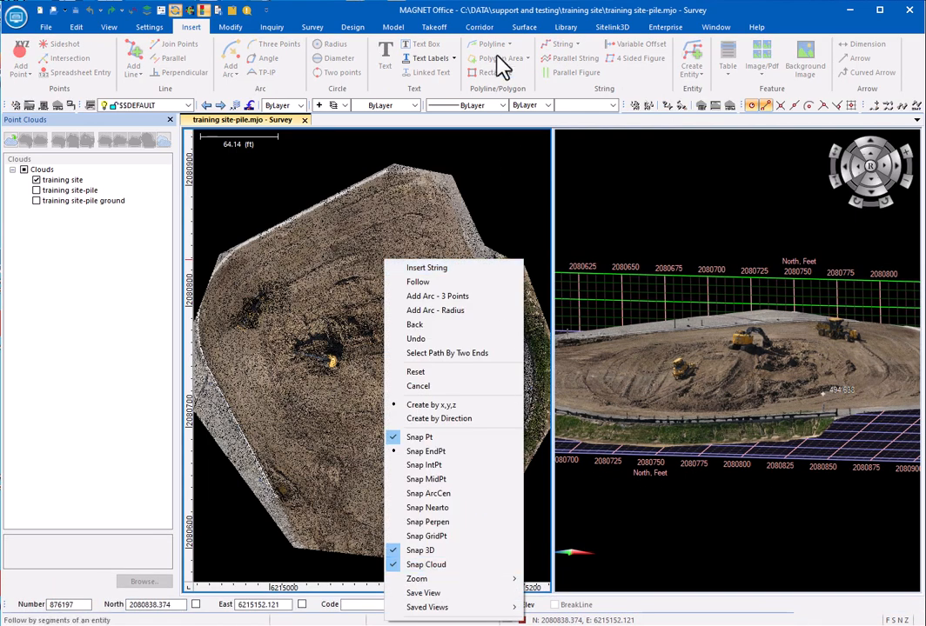
{"action": "left_click", "coordinate": [470, 11]}
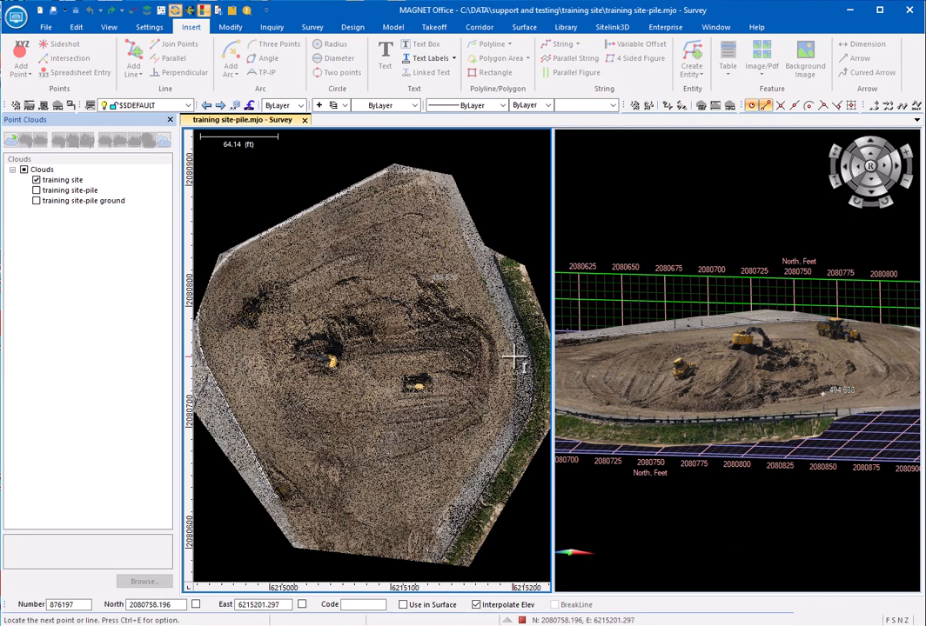
{"action": "left_click", "coordinate": [468, 313]}
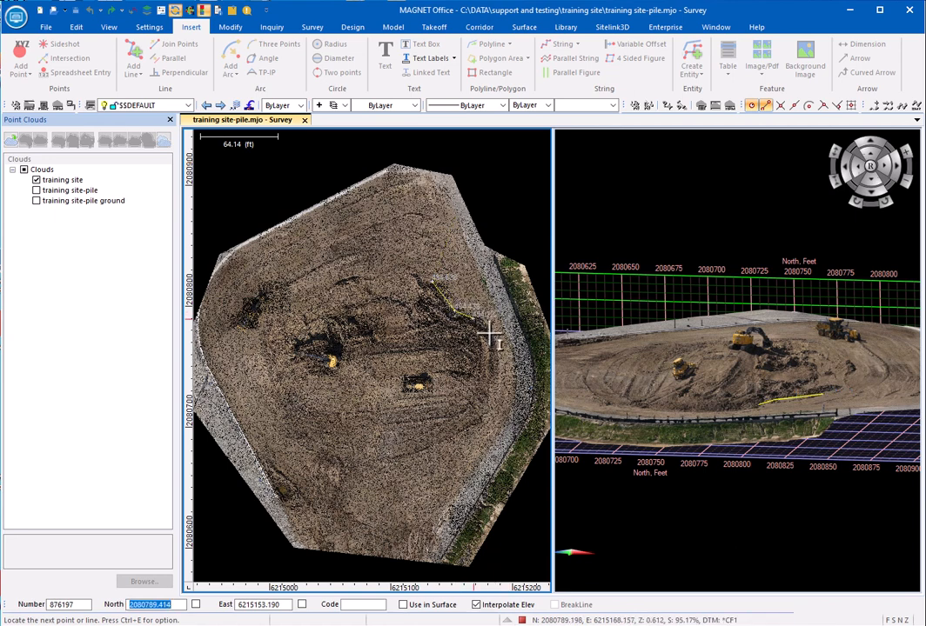
{"action": "left_click", "coordinate": [491, 336]}
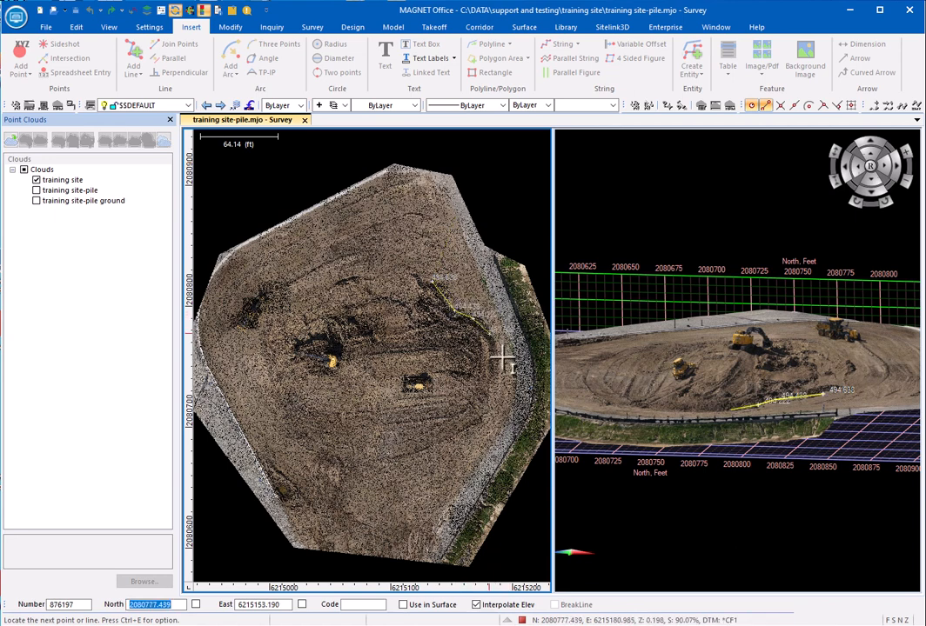
{"action": "left_click", "coordinate": [664, 410]}
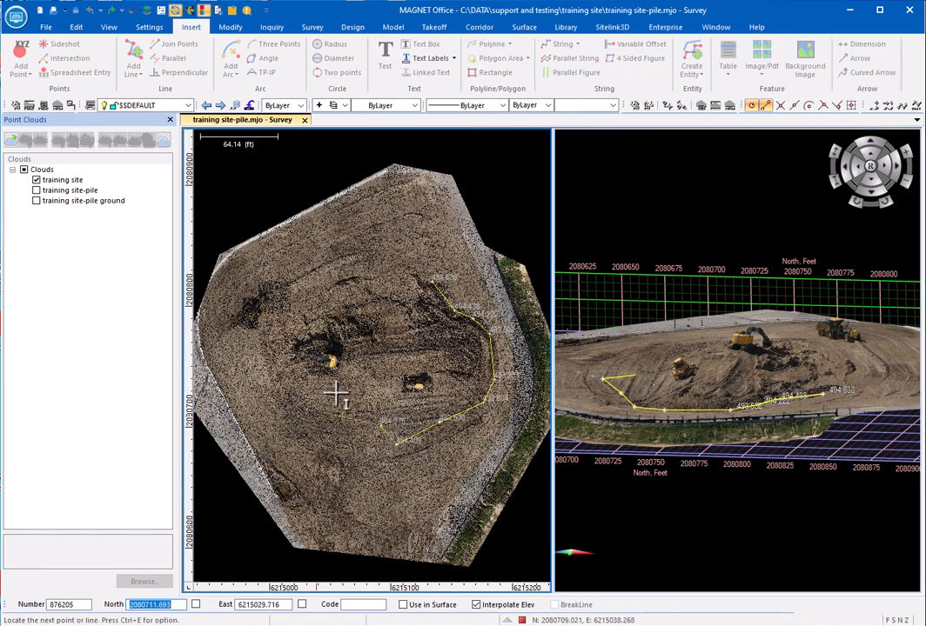
Step: Step back over the misplaced last vertices at the southern end of the string
{"action": "right_click", "coordinate": [337, 394]}
{"action": "left_click", "coordinate": [320, 145]}
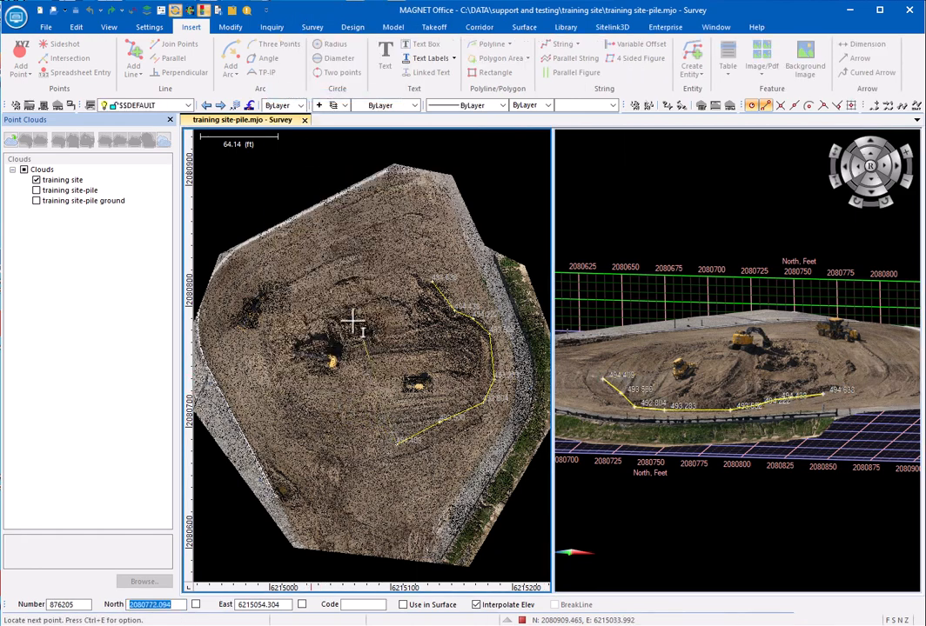
{"action": "right_click", "coordinate": [352, 321]}
{"action": "left_click", "coordinate": [322, 353]}
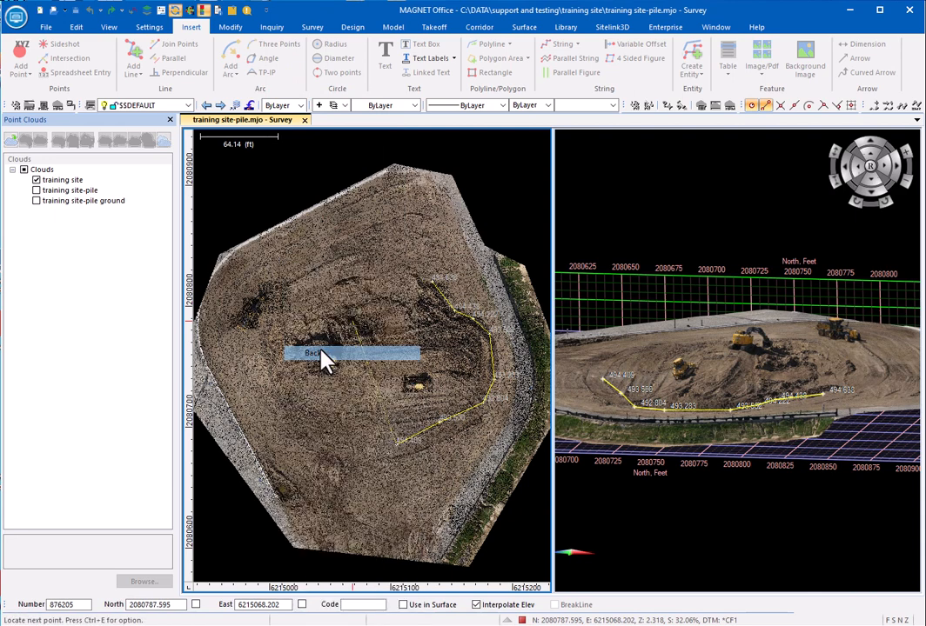
Step: Continue the string along the base of the pile around its southwest, west and north sides
{"action": "left_click", "coordinate": [287, 406]}
{"action": "left_click", "coordinate": [262, 369]}
{"action": "left_click", "coordinate": [264, 334]}
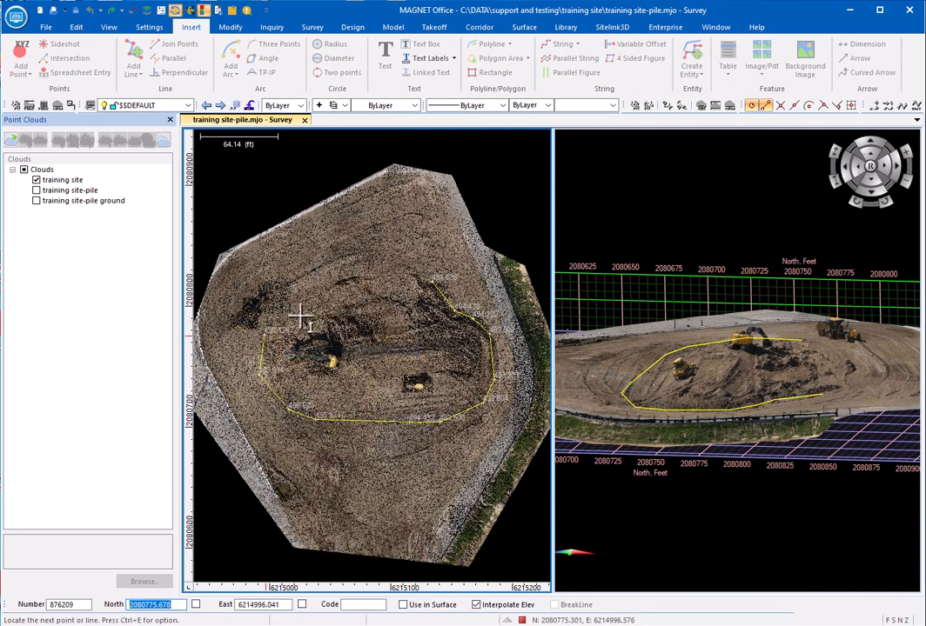
{"action": "left_click", "coordinate": [305, 311]}
{"action": "left_click", "coordinate": [373, 302]}
{"action": "left_click", "coordinate": [405, 307]}
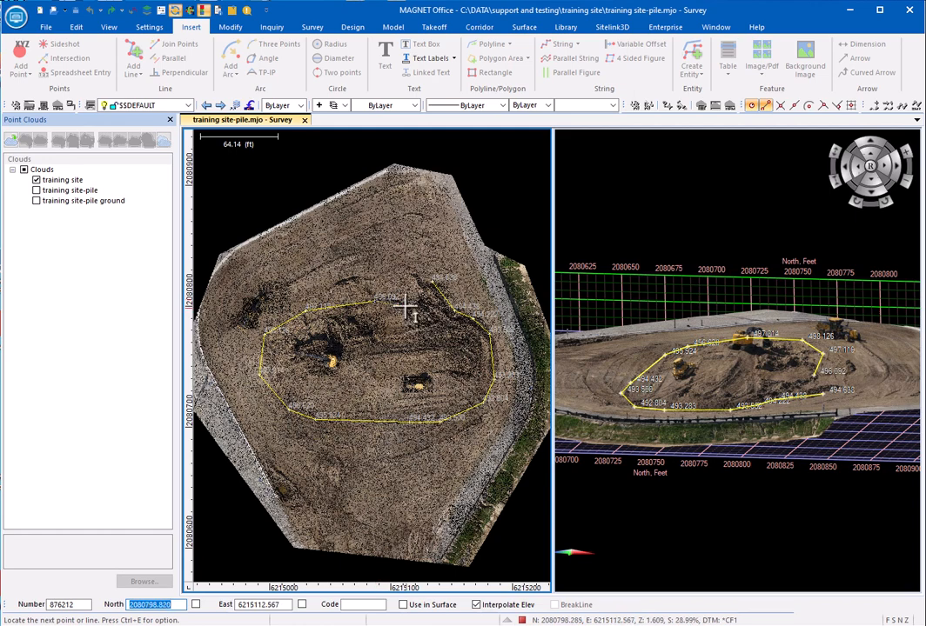
Step: Close the string back to its start point and create it on the $$DEFAULT layer with ByLayer properties
{"action": "right_click", "coordinate": [405, 307]}
{"action": "left_click", "coordinate": [405, 275]}
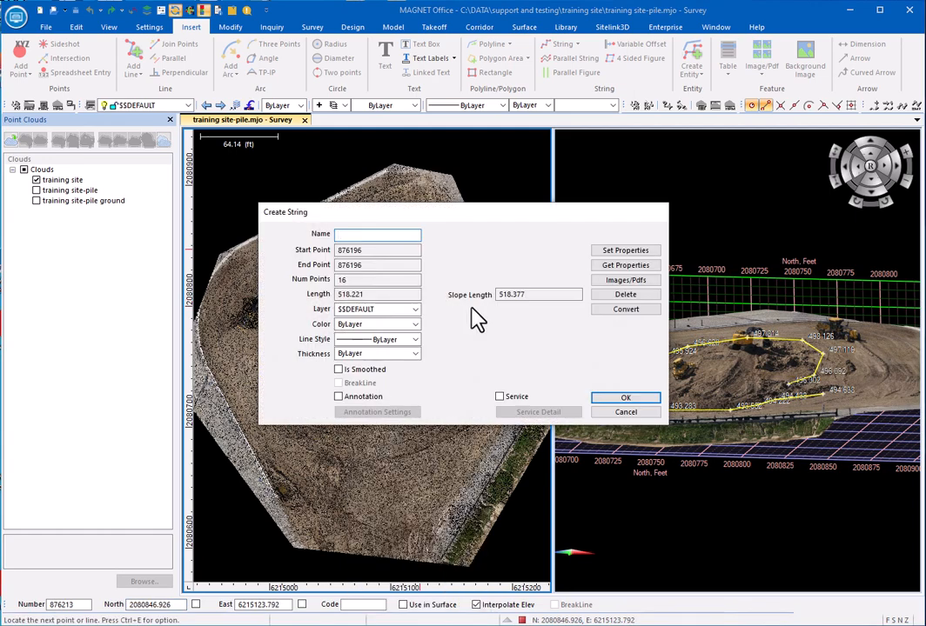
{"action": "left_click", "coordinate": [625, 399]}
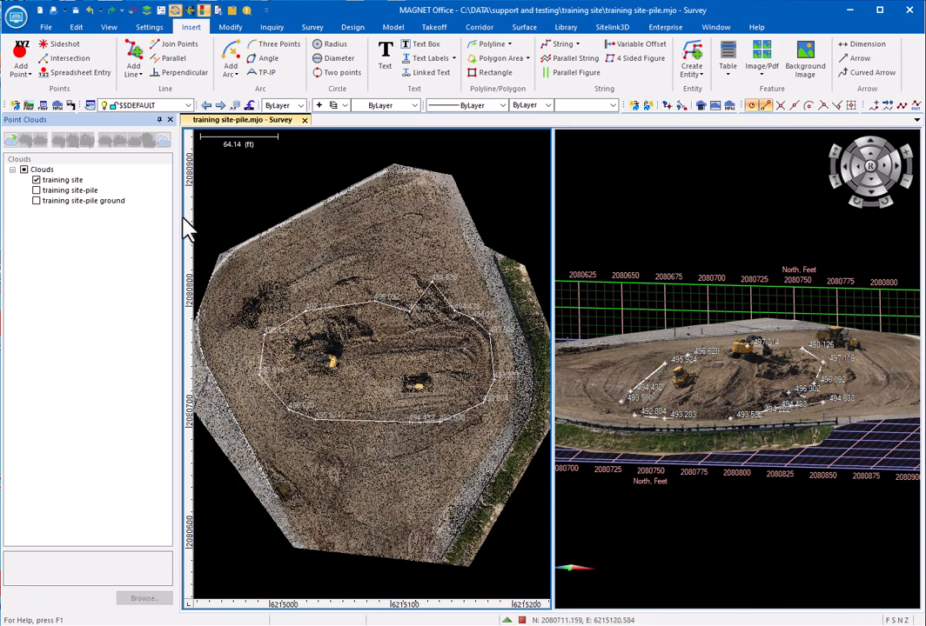
Step: Hide the training site cloud and display only the training site-pile ground cloud
{"action": "left_click", "coordinate": [57, 179]}
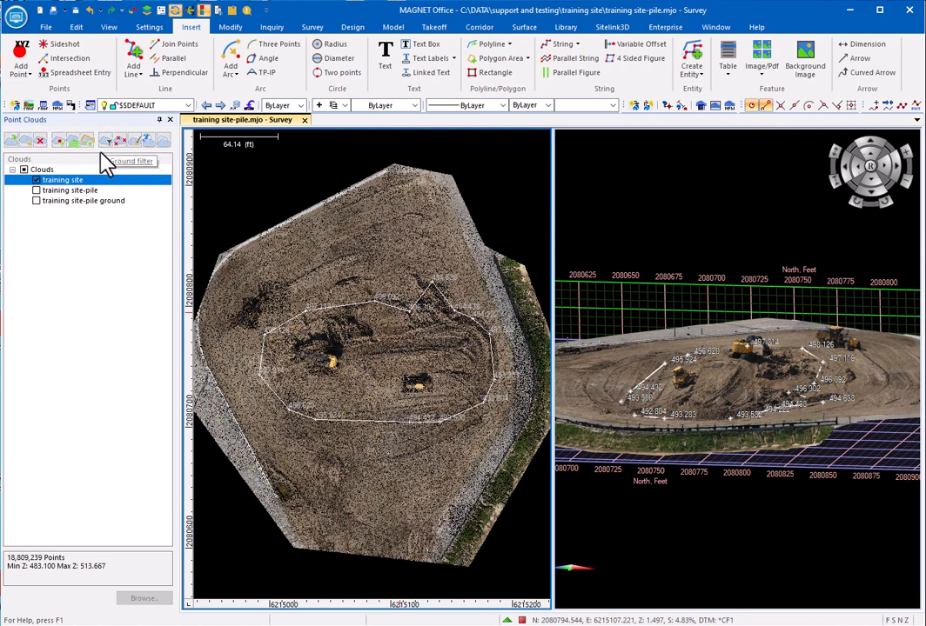
{"action": "left_click", "coordinate": [35, 181]}
{"action": "left_click", "coordinate": [35, 200]}
{"action": "scroll", "coordinate": [705, 371], "scroll_direction": "up", "scroll_amount": 3}
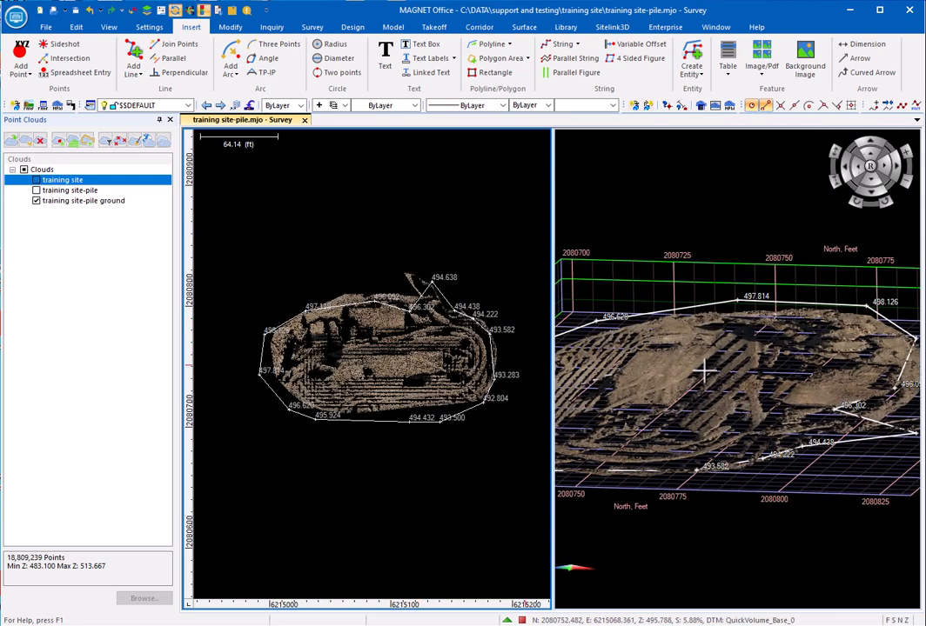
{"action": "left_click", "coordinate": [36, 181]}
{"action": "left_click", "coordinate": [36, 180]}
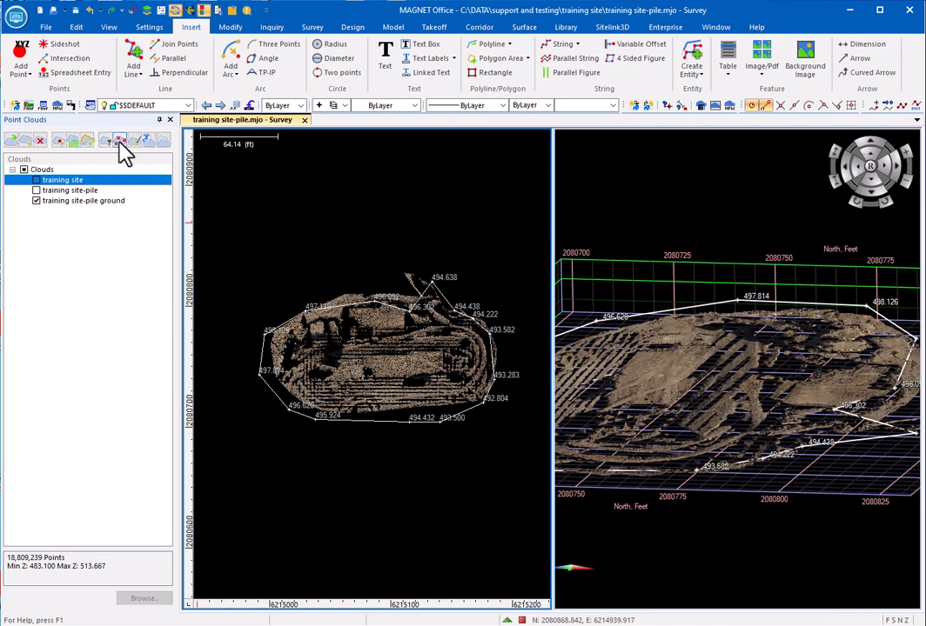
Step: Try creating points from the training site-pile ground cloud, calculating grid decimation at 0.1 ft accuracy
{"action": "left_click", "coordinate": [59, 141]}
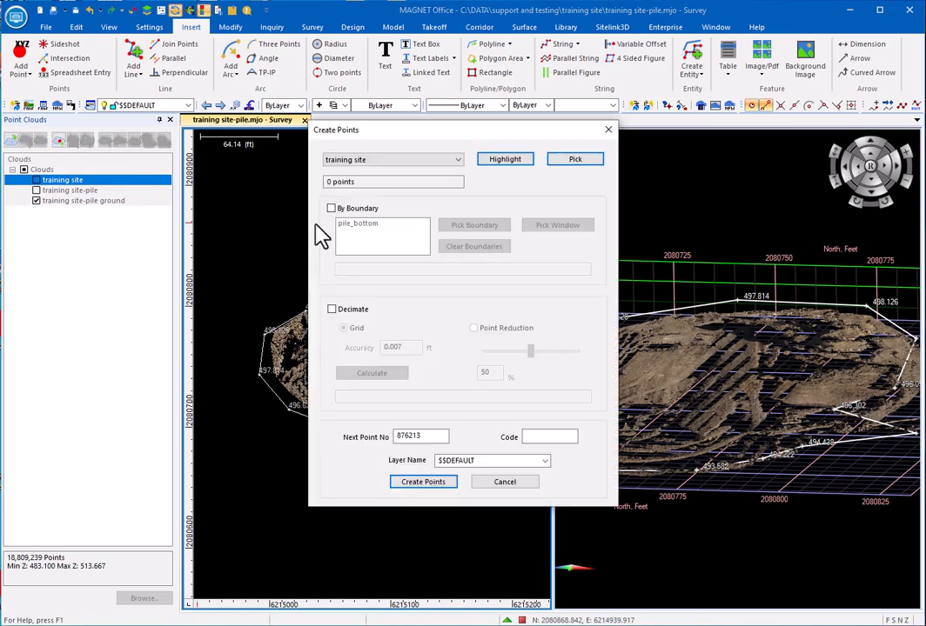
{"action": "left_click", "coordinate": [391, 159]}
{"action": "left_click", "coordinate": [370, 187]}
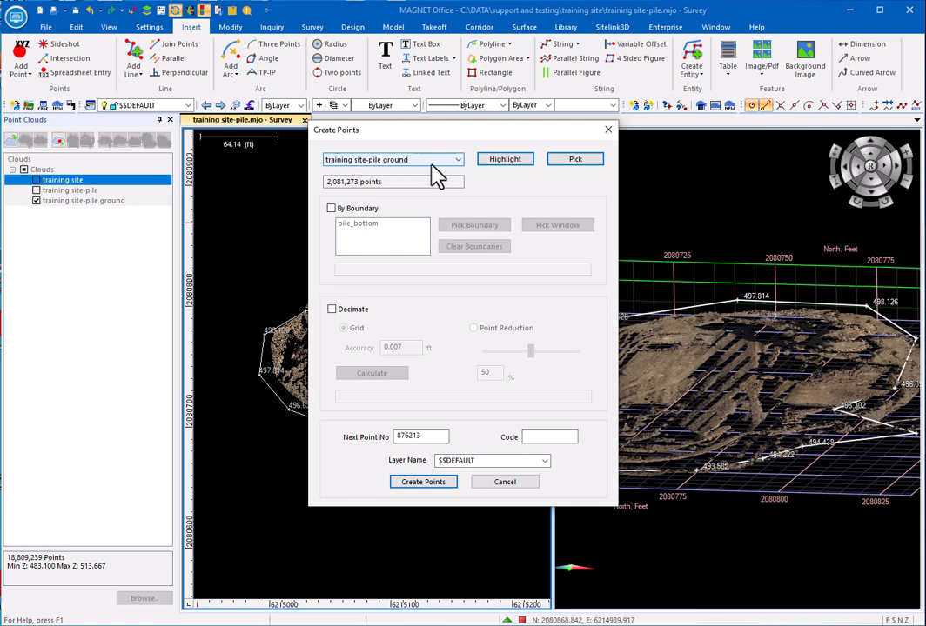
{"action": "left_click", "coordinate": [331, 309]}
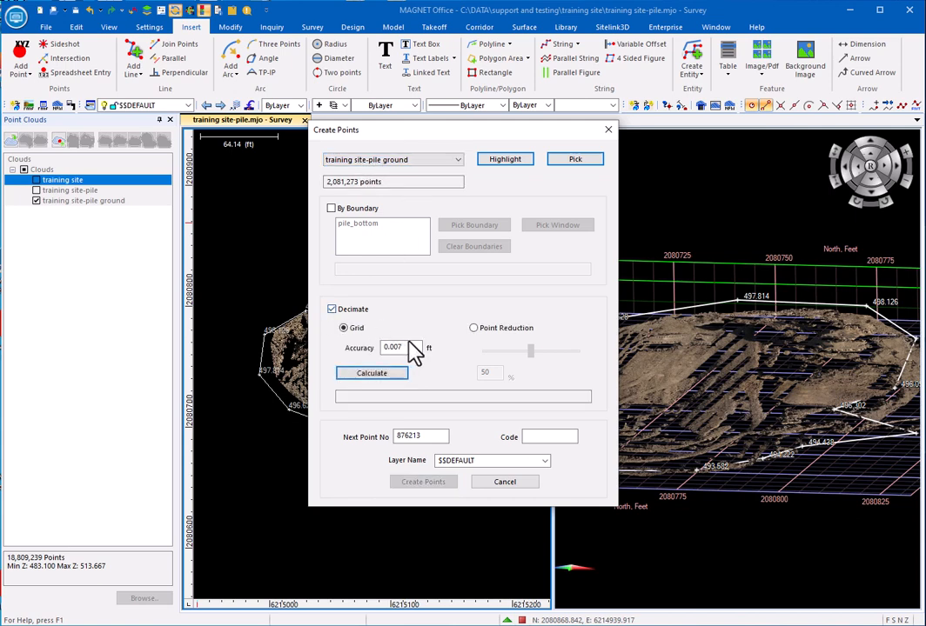
{"action": "left_click_drag", "start_coordinate": [407, 347], "coordinate": [339, 345]}
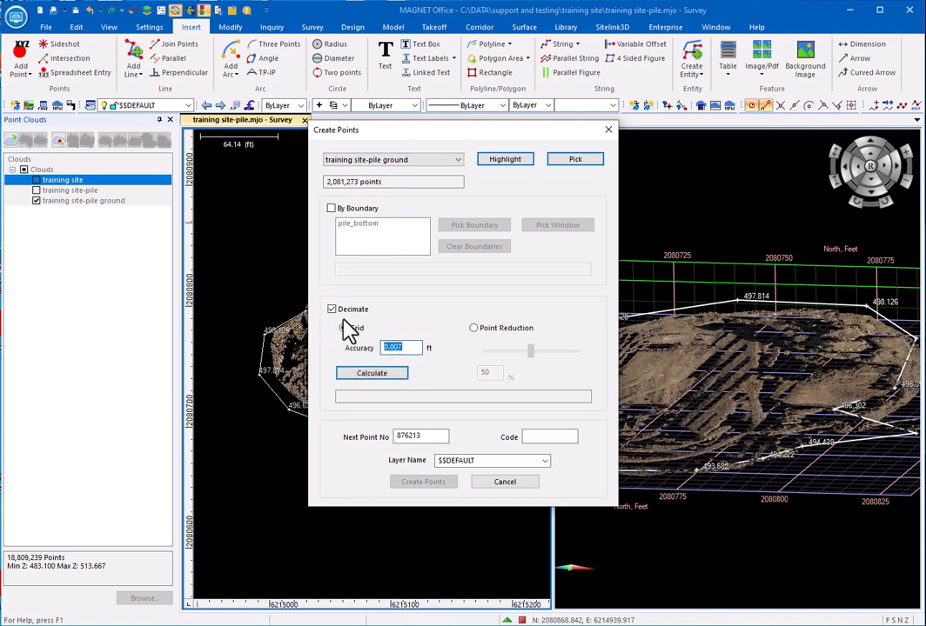
{"action": "type", "text": ".1"}
{"action": "left_click", "coordinate": [379, 373]}
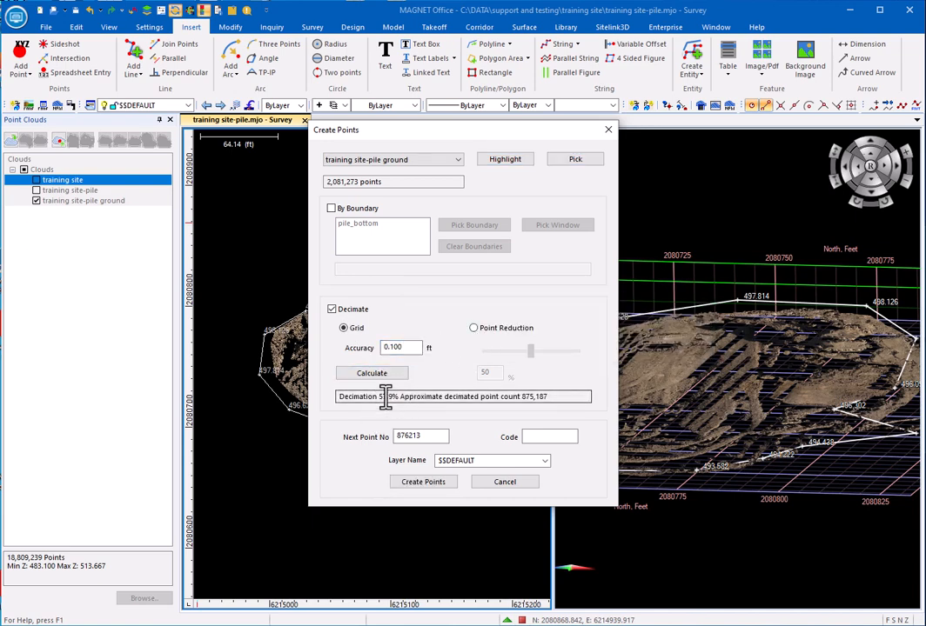
Step: Try a 56% point reduction for the cloud points and abandon the point creation
{"action": "left_click", "coordinate": [475, 328]}
{"action": "mouse_move", "coordinate": [529, 351]}
{"action": "left_mouse_down"}
{"action": "mouse_move", "coordinate": [573, 353]}
{"action": "mouse_move", "coordinate": [530, 356]}
{"action": "left_mouse_up"}
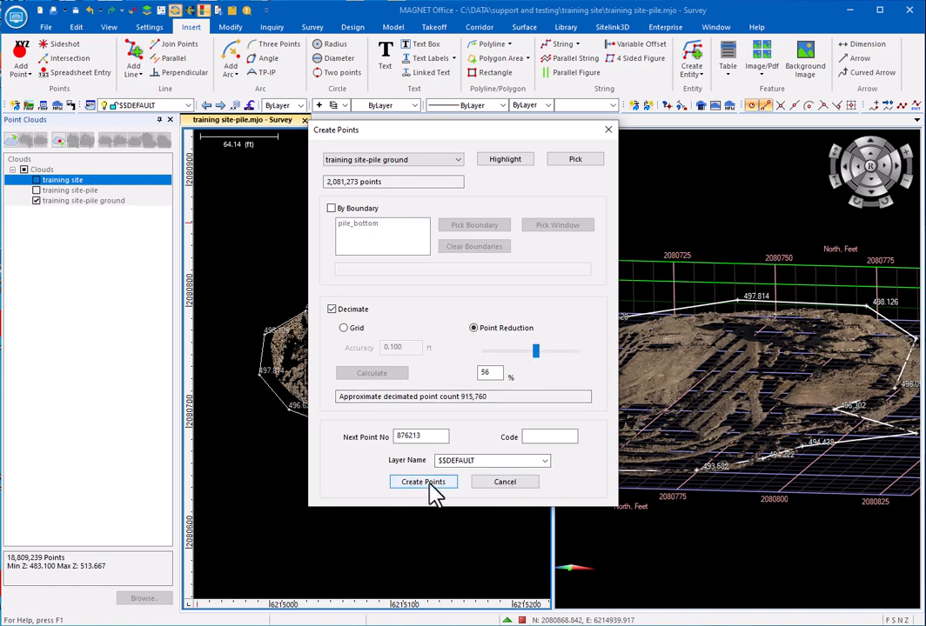
{"action": "left_click", "coordinate": [509, 485]}
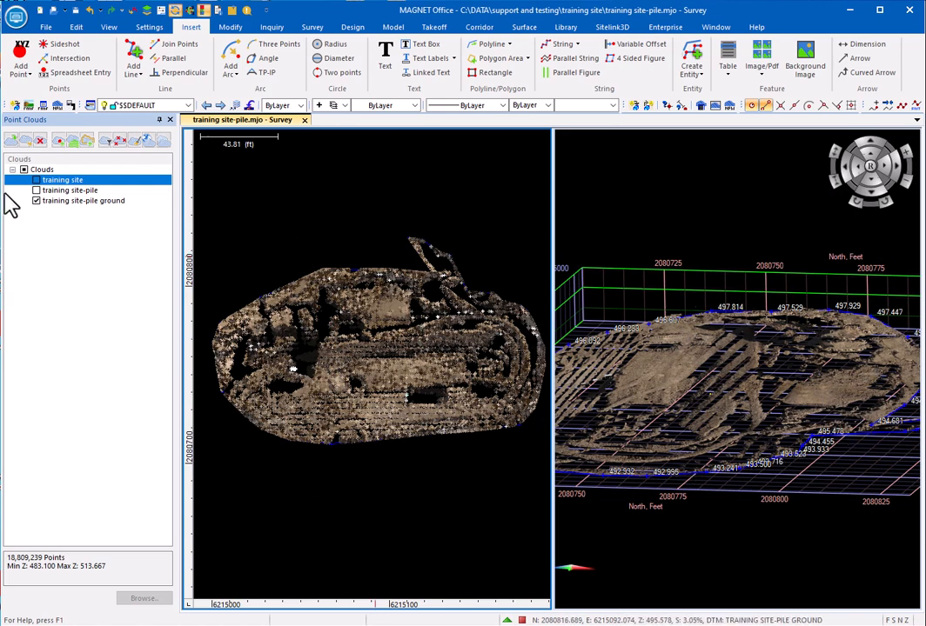
Step: Hide the training site-pile ground cloud and run Quick Volume with the existing pile_bottom boundary and an automatically created base
{"action": "left_click", "coordinate": [35, 201]}
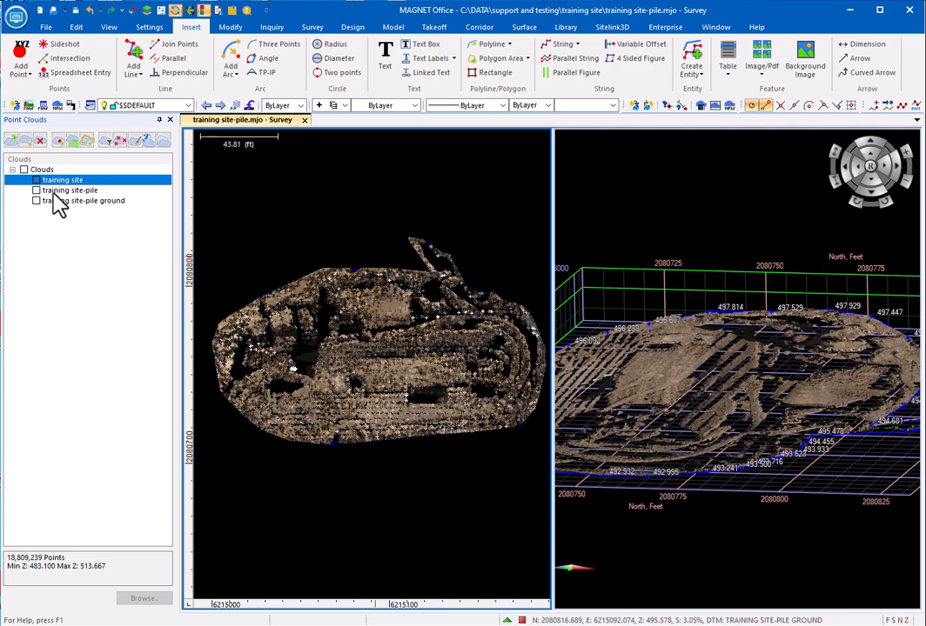
{"action": "left_click", "coordinate": [526, 27]}
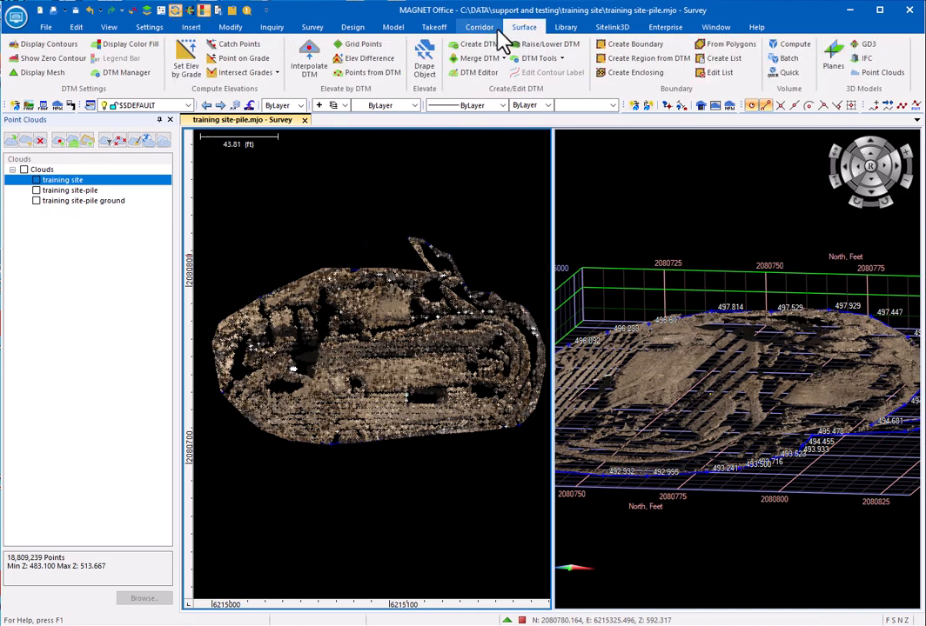
{"action": "left_click", "coordinate": [787, 77]}
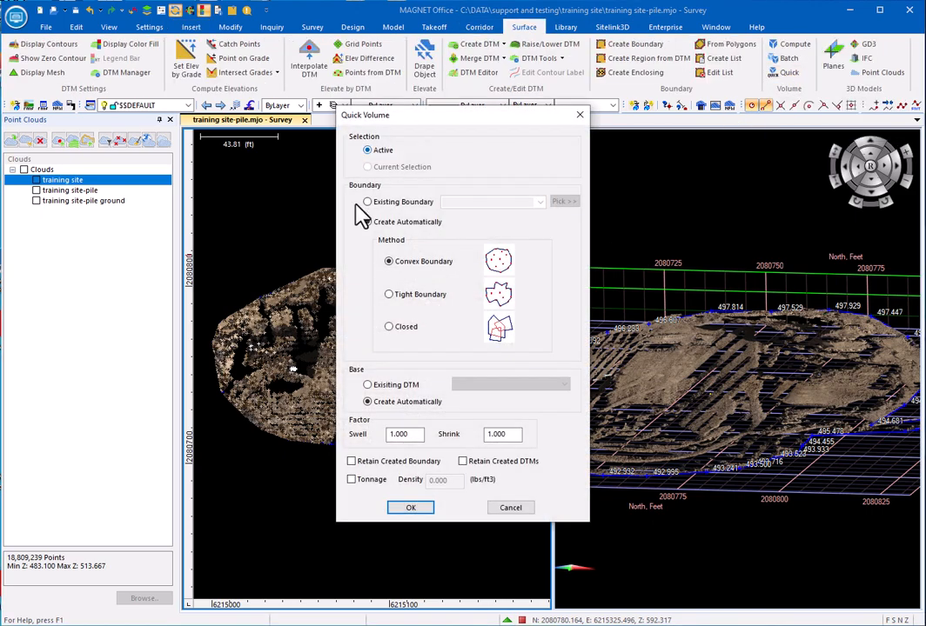
{"action": "left_click", "coordinate": [368, 203]}
{"action": "left_click", "coordinate": [539, 202]}
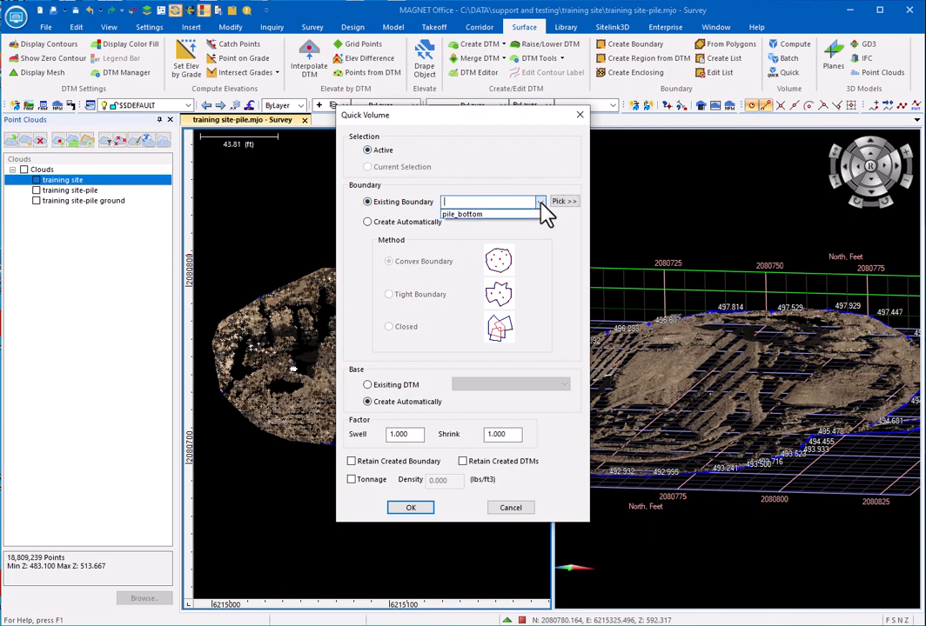
{"action": "left_click", "coordinate": [494, 214]}
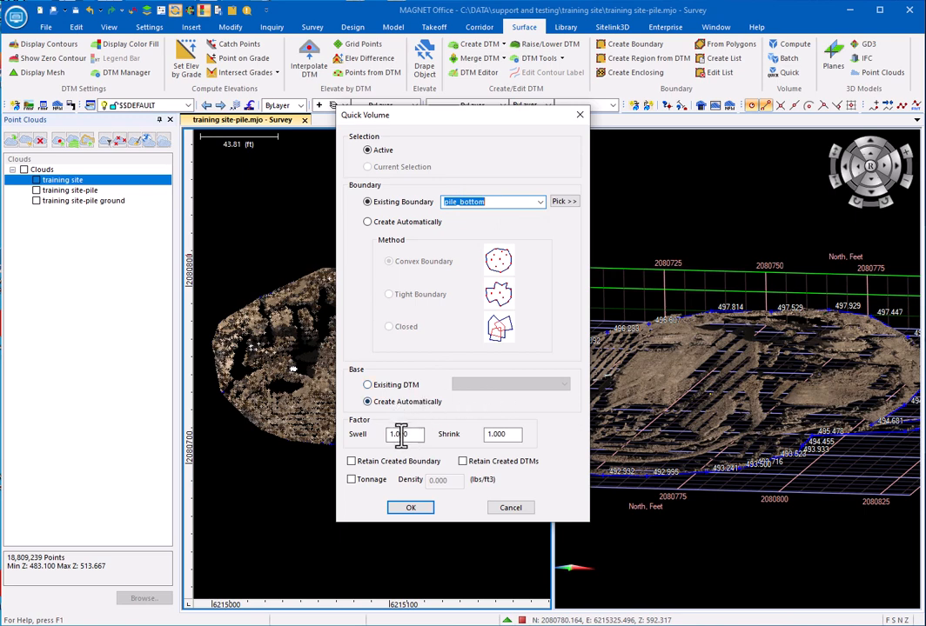
{"action": "left_click", "coordinate": [410, 507]}
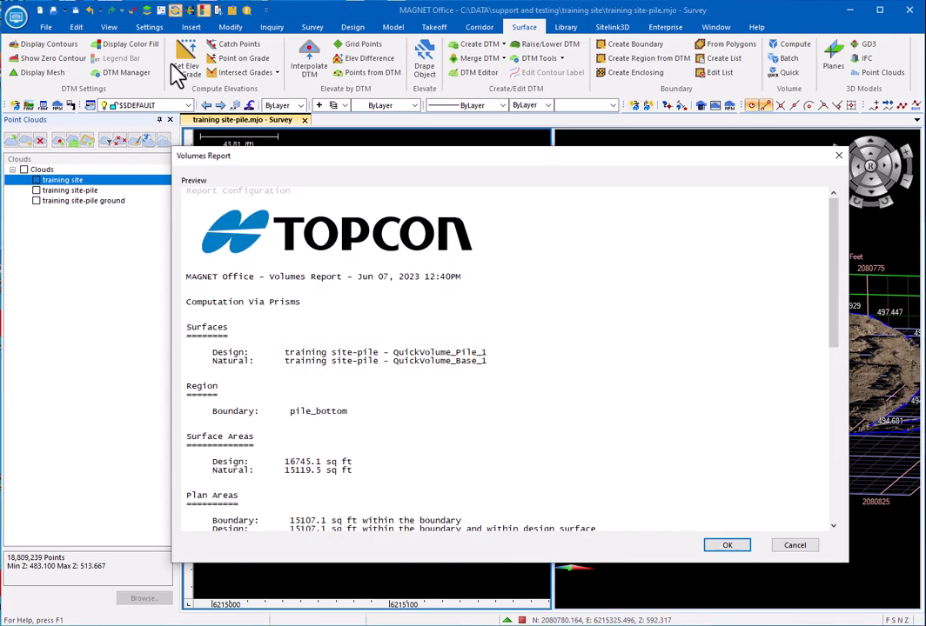
Step: Open the full Volumes Report, examine the net volume, and close the report without saving it
{"action": "left_click", "coordinate": [725, 544]}
{"action": "scroll", "coordinate": [341, 327], "scroll_direction": "down", "scroll_amount": 4}
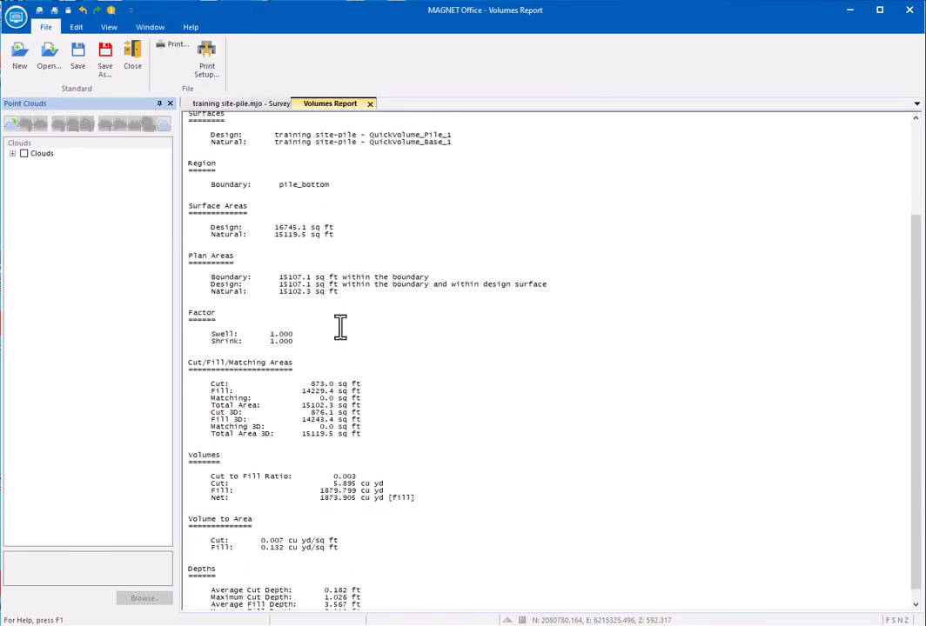
{"action": "scroll", "coordinate": [340, 327], "scroll_direction": "down", "scroll_amount": 1}
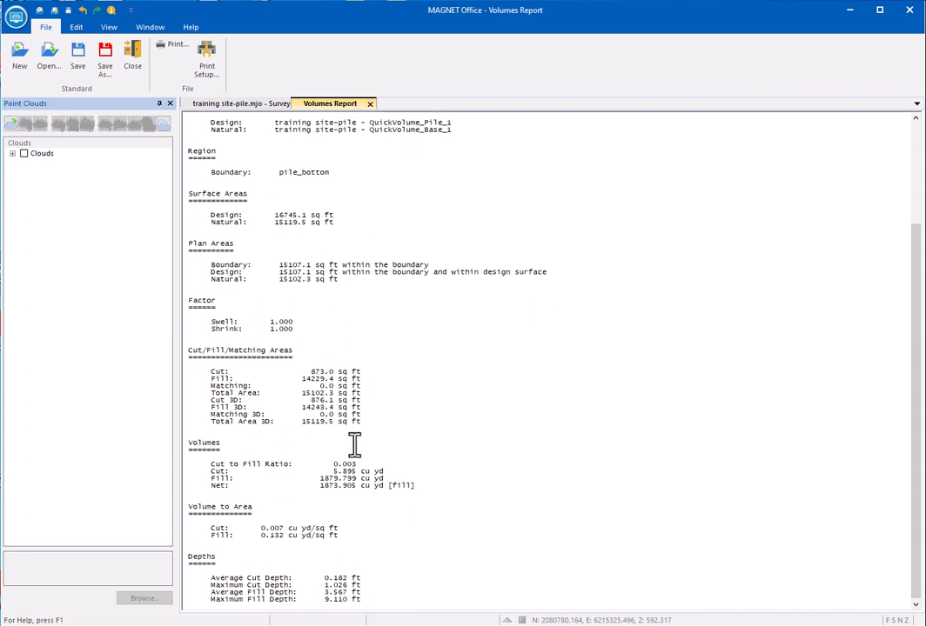
{"action": "left_click_drag", "start_coordinate": [318, 489], "coordinate": [400, 490]}
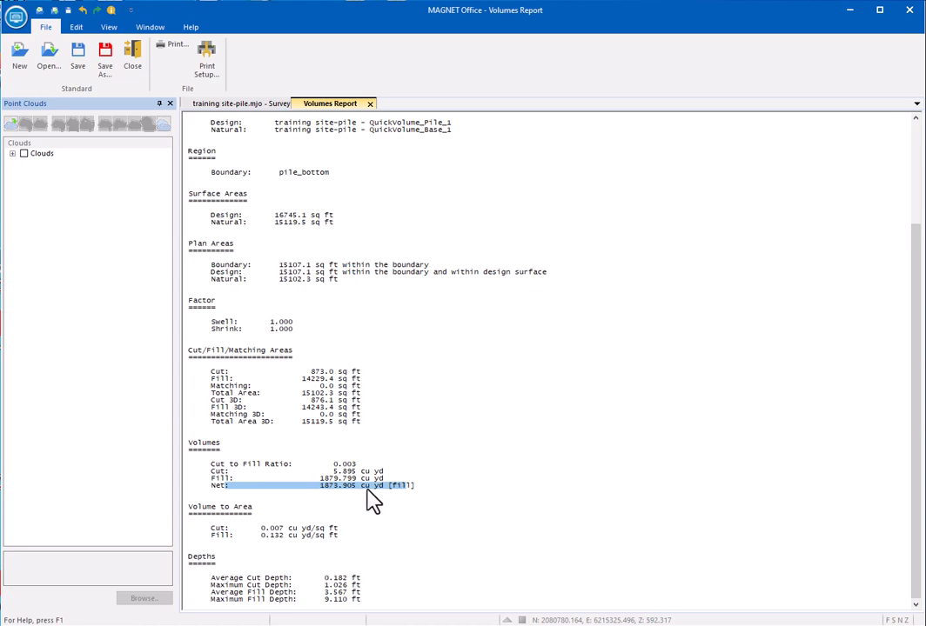
{"action": "left_click", "coordinate": [370, 103]}
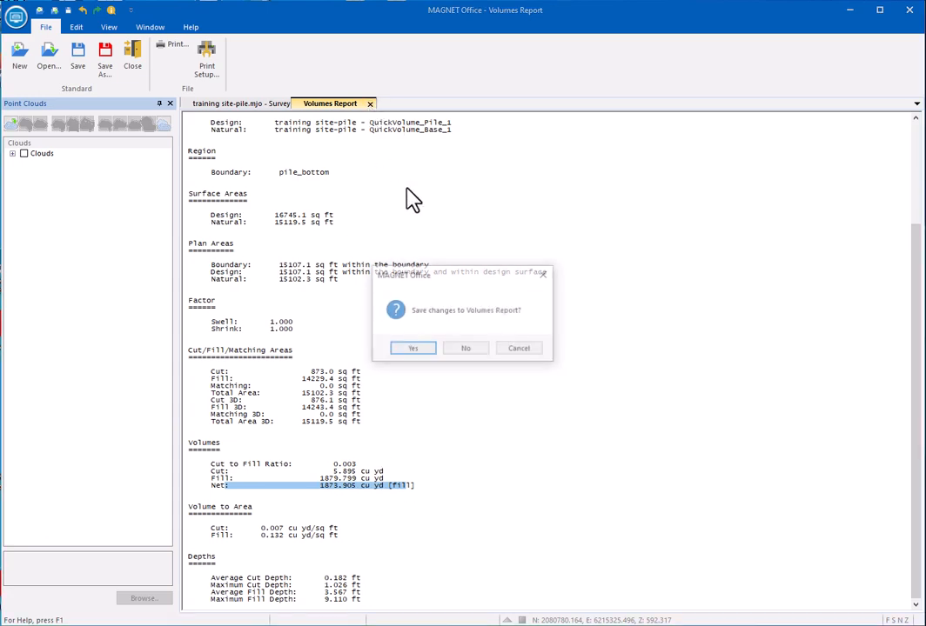
{"action": "left_click", "coordinate": [478, 355]}
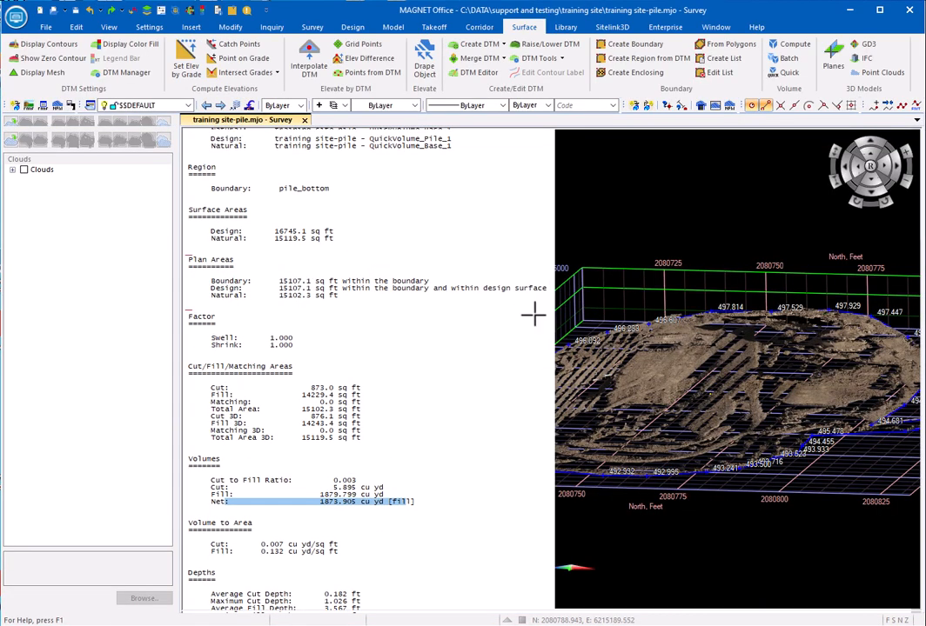